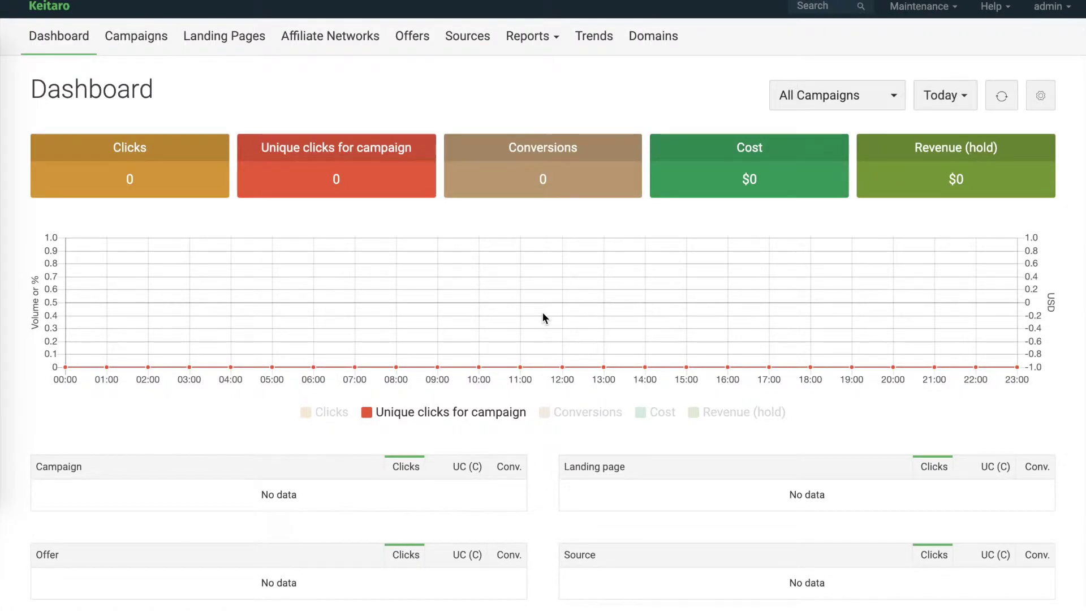
- Open API Campaign's settings with DevTools recording on the Network tab
click(129, 43)
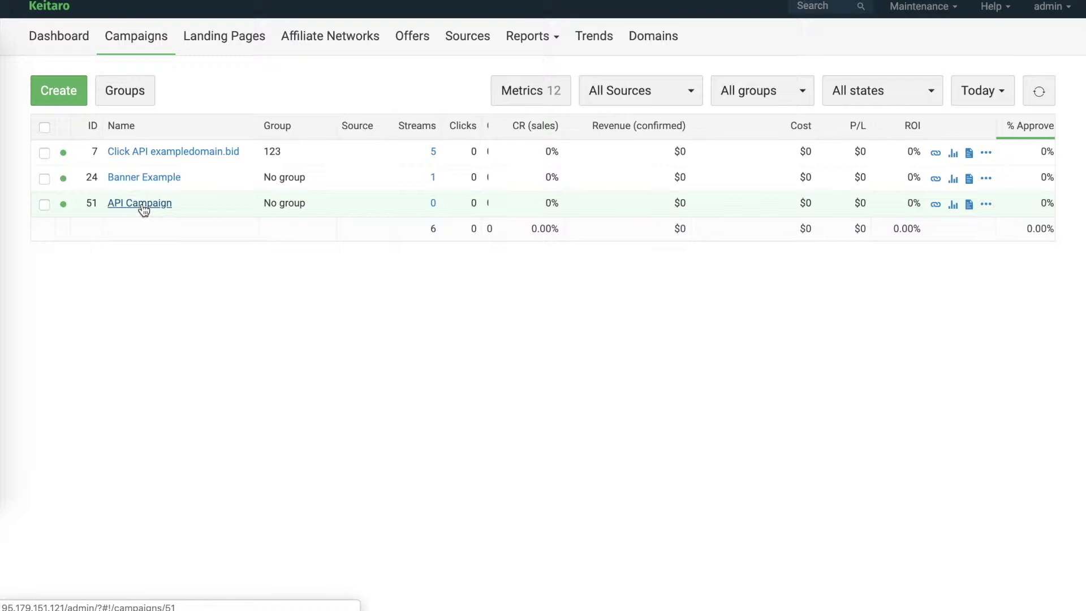
click(144, 208)
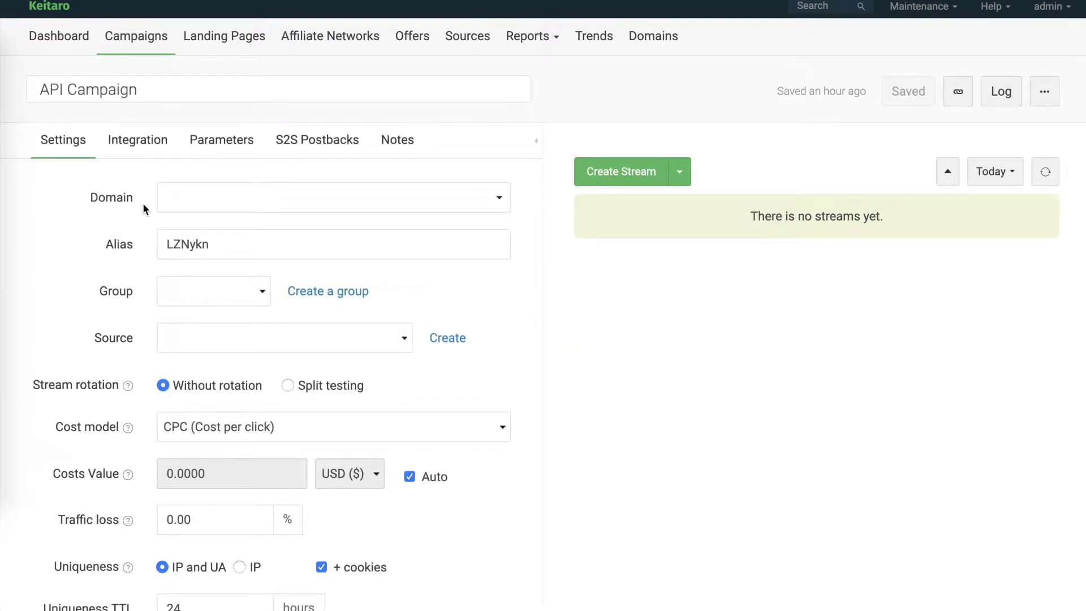
right_click(549, 208)
click(606, 375)
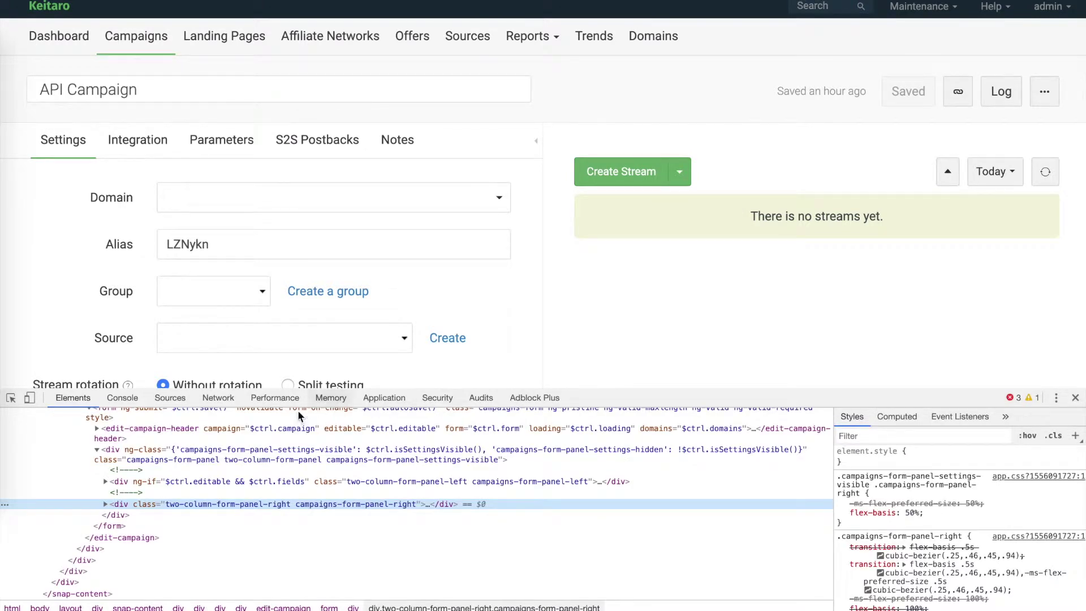
click(218, 397)
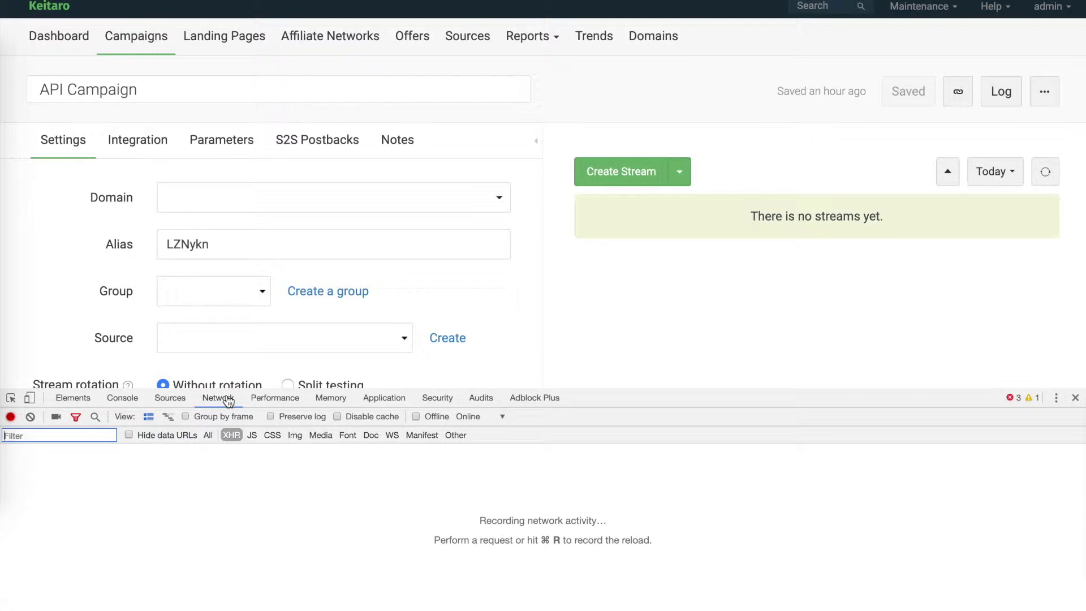
click(613, 179)
- Create Stream 1 with a Country filter for United Kingdom and Denmark, and apply it
click(359, 103)
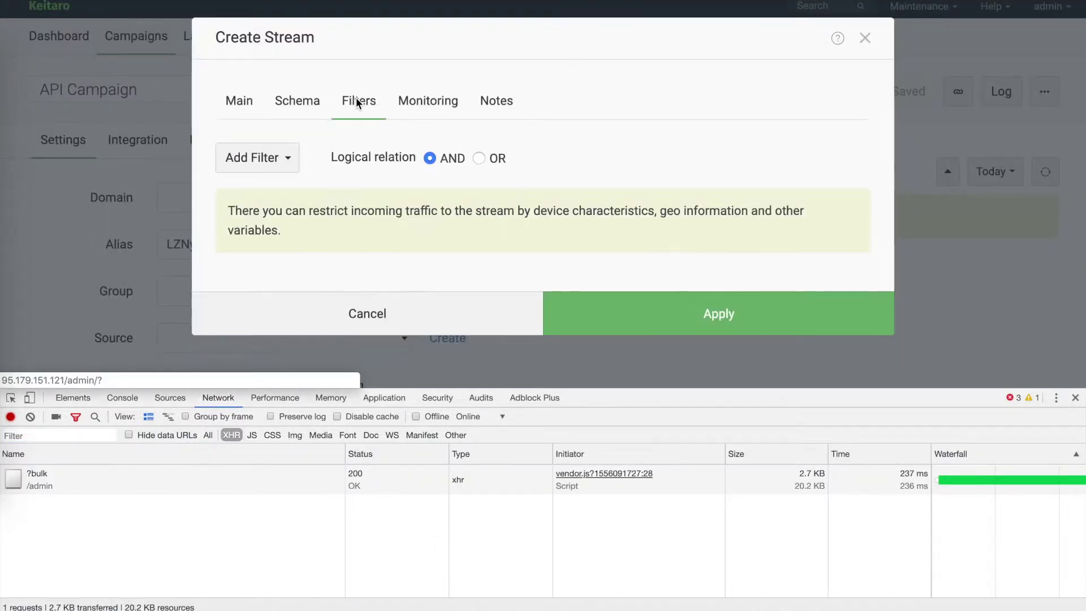
click(269, 156)
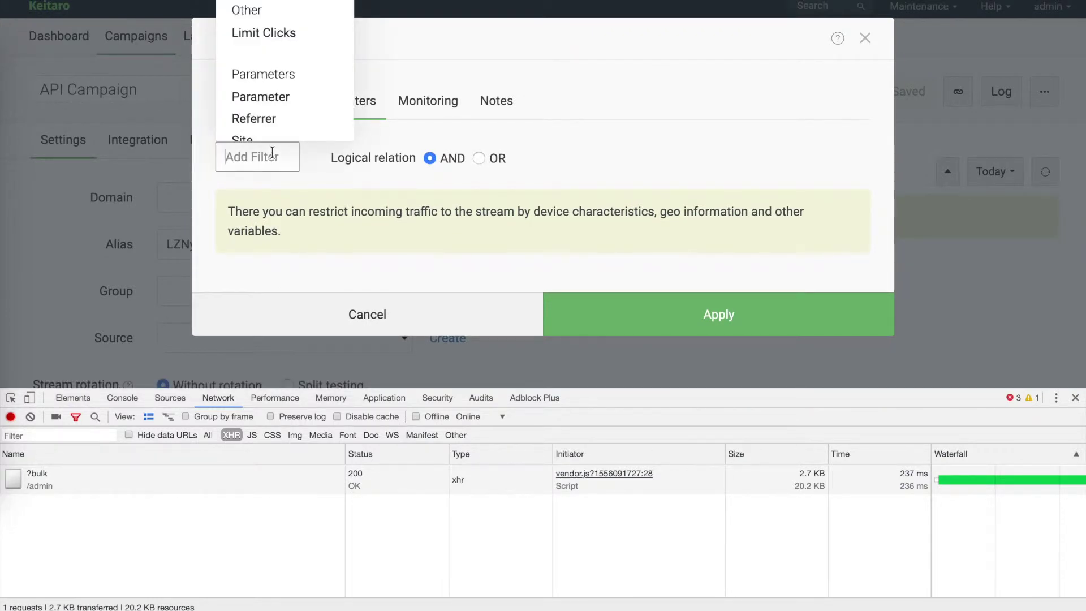
click(271, 260)
text(un)
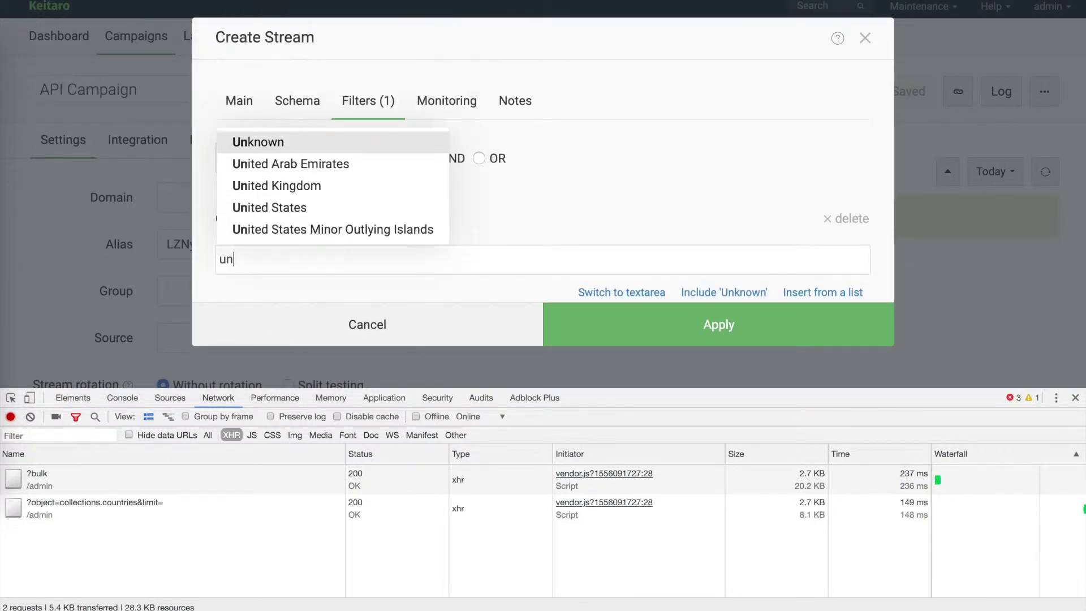
key(Down)
key(Down)
key(Return)
text(den)
key(Return)
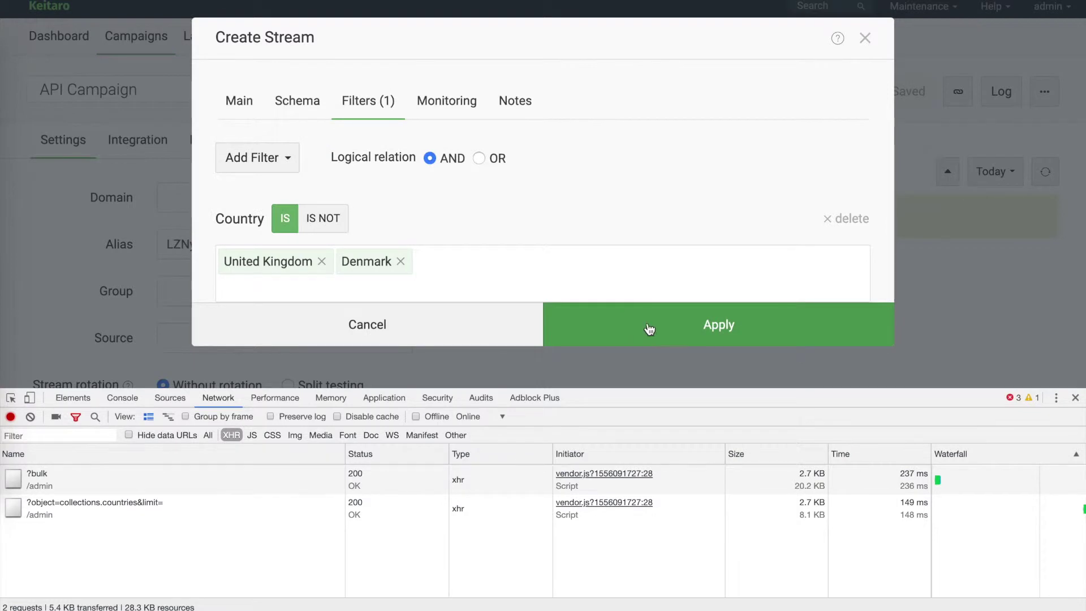
click(653, 330)
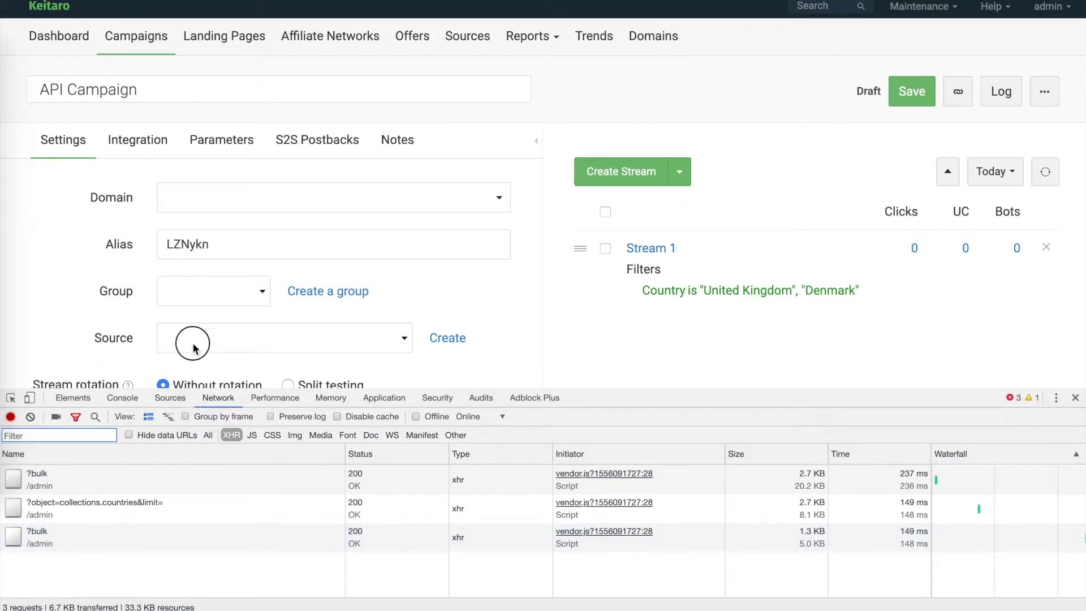
- Expand the third bulk request's payload: countries GB and DK, landings.index, offers.index
drag(194, 390, 199, 226)
click(85, 374)
scroll(487, 461, down, 5)
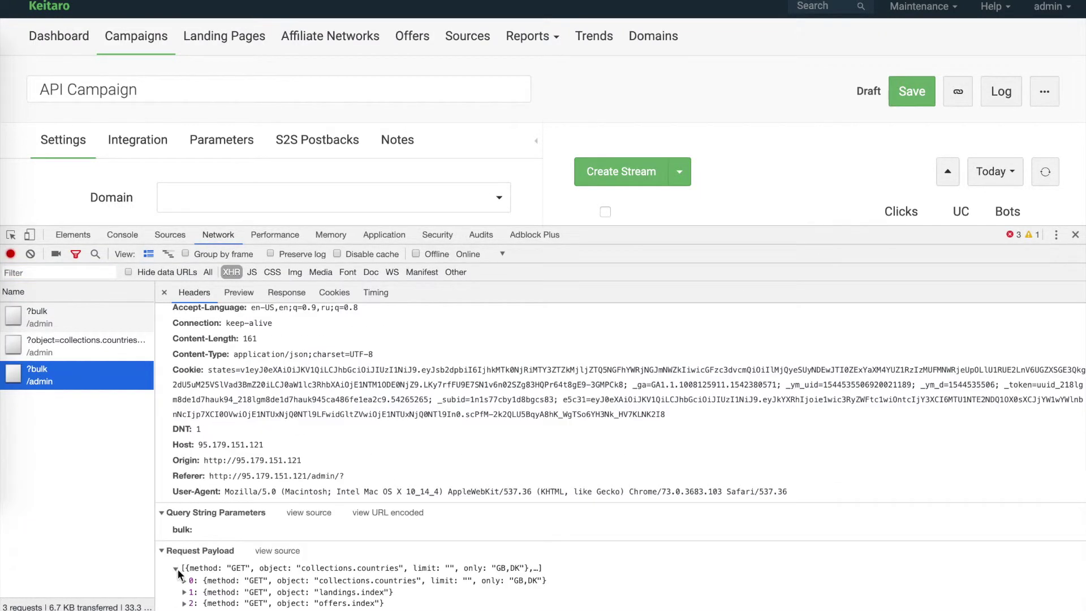
click(279, 582)
scroll(279, 544, down, 2)
click(325, 547)
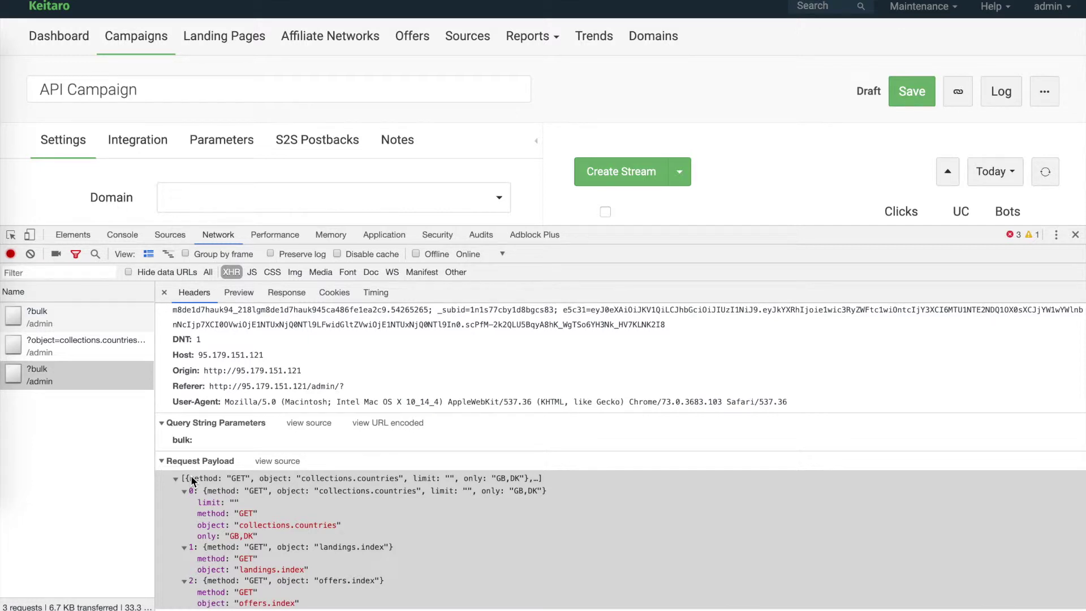
- Save API Campaign and open its report
key(ctrl+s)
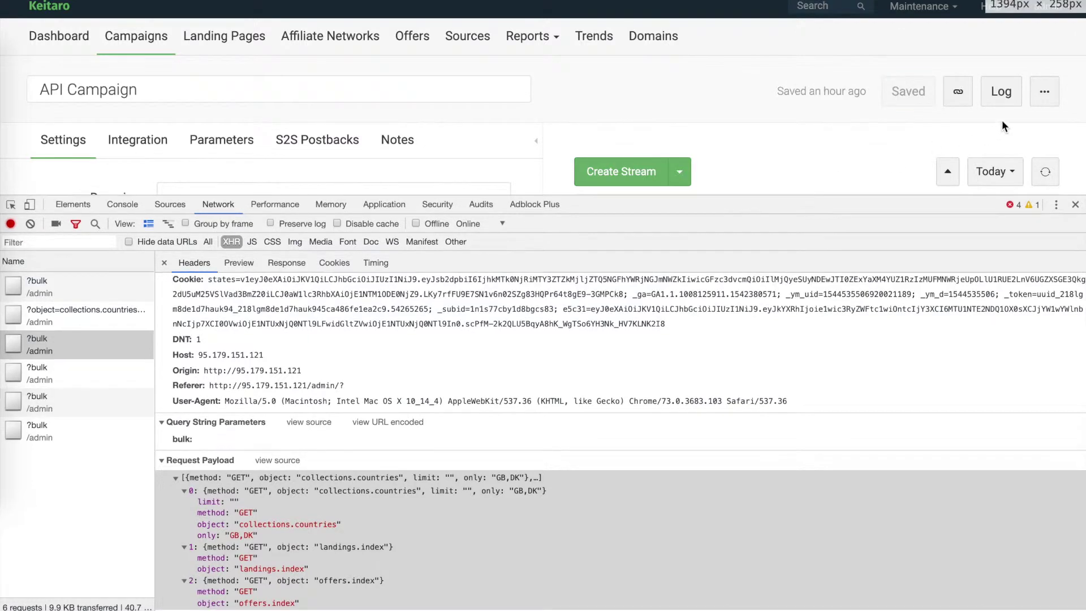
click(1044, 91)
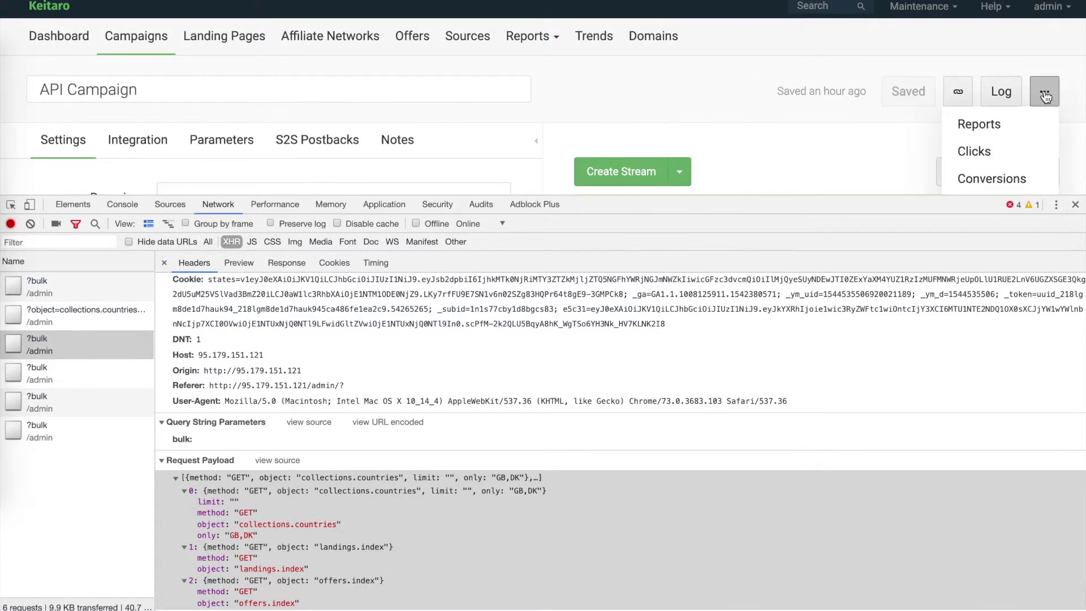
click(977, 124)
- Clear the network log and set the report date range to Last 7 days
drag(619, 196, 610, 390)
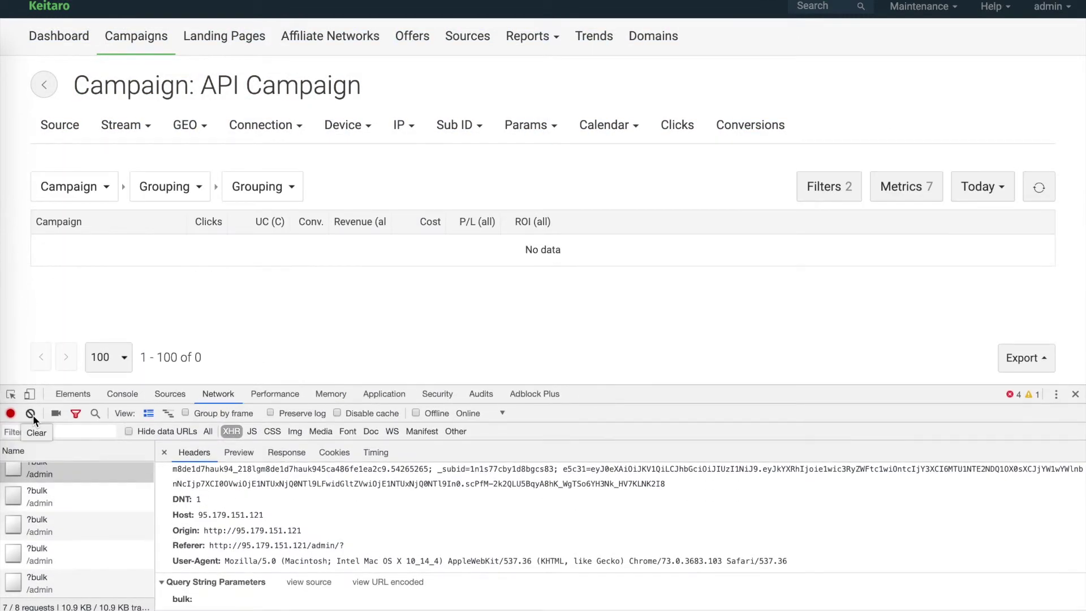
click(31, 414)
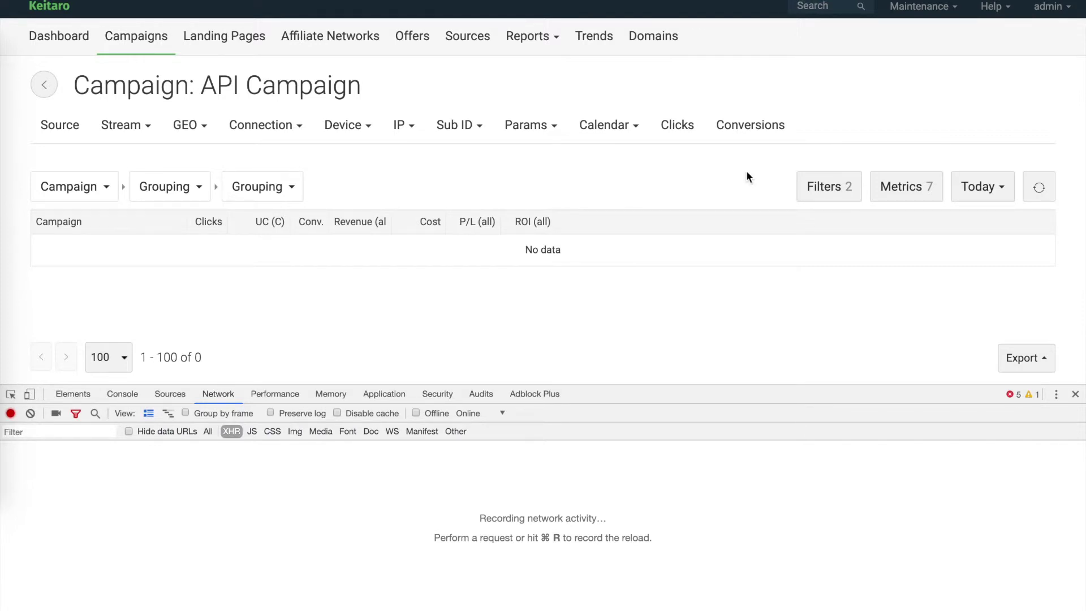
click(991, 188)
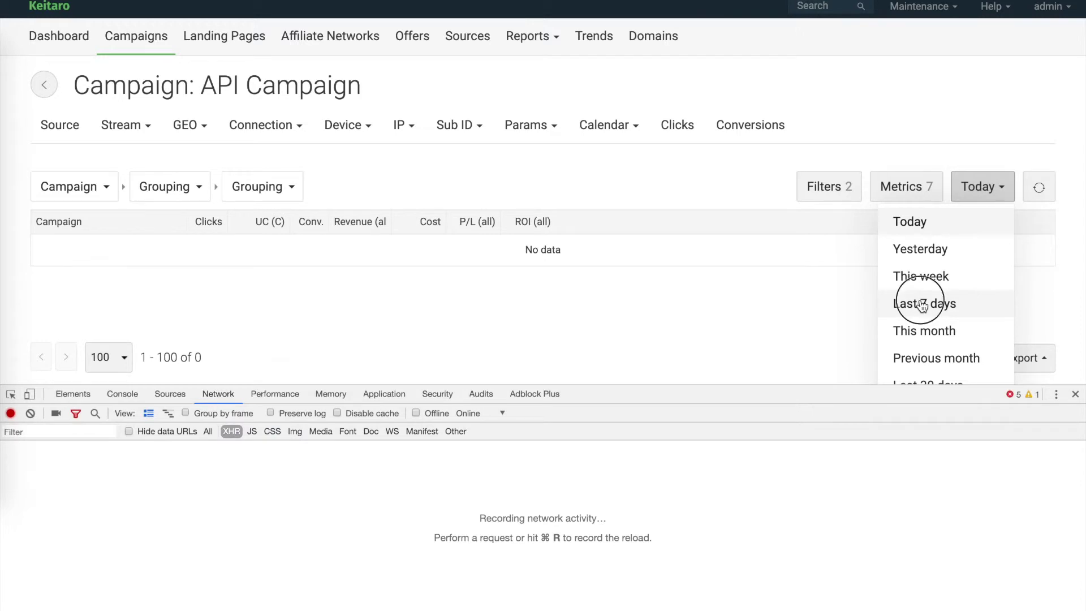
click(923, 303)
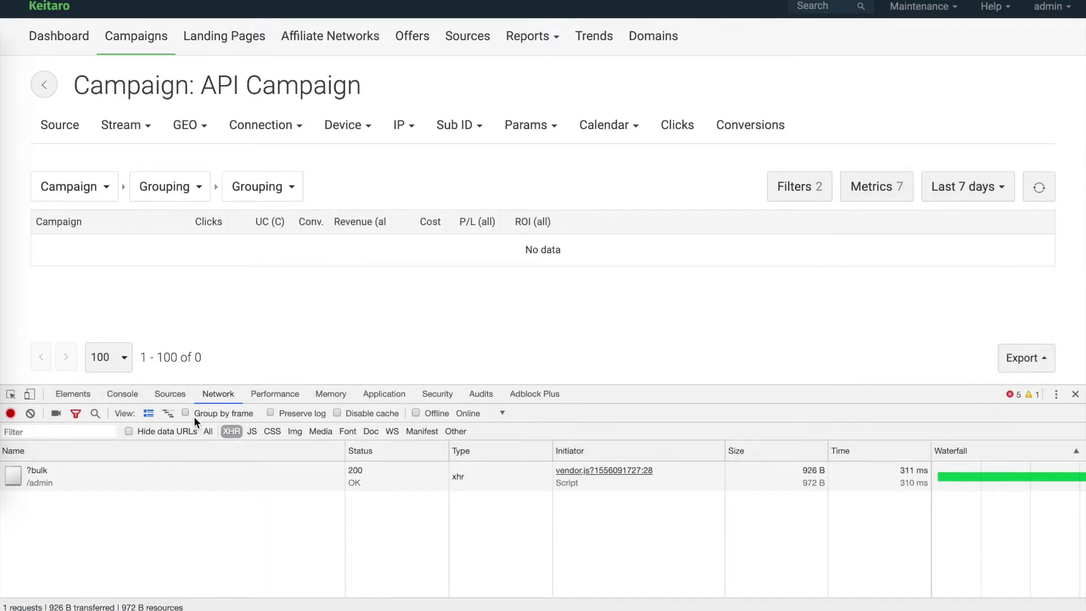
- Show the new bulk request's payload with the reports.build 7_days_ago interval
click(61, 484)
scroll(321, 509, down, 5)
scroll(320, 507, down, 5)
scroll(321, 508, down, 5)
scroll(317, 550, down, 2)
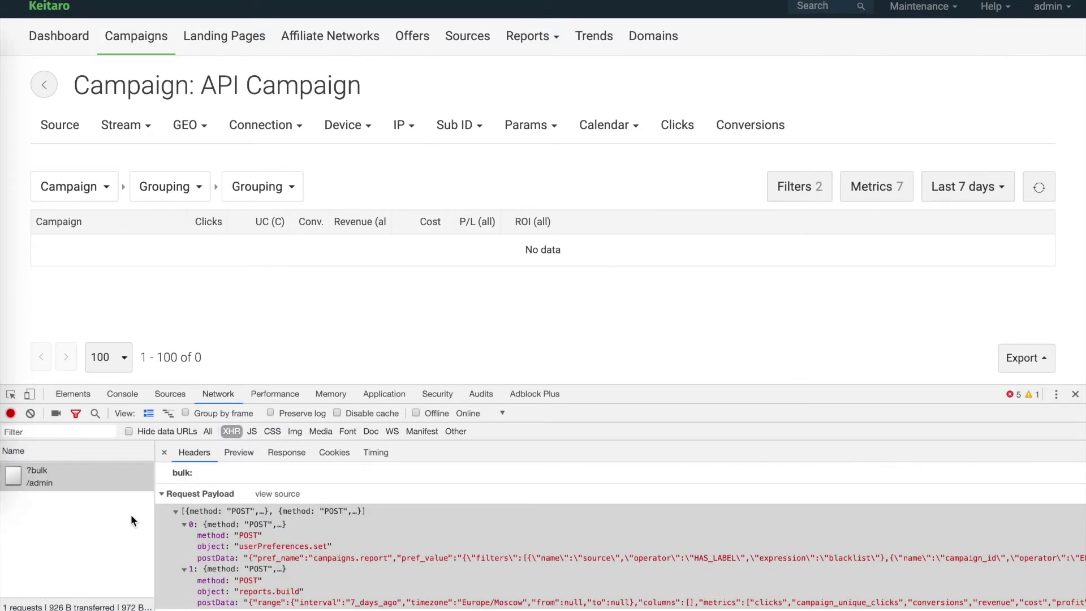